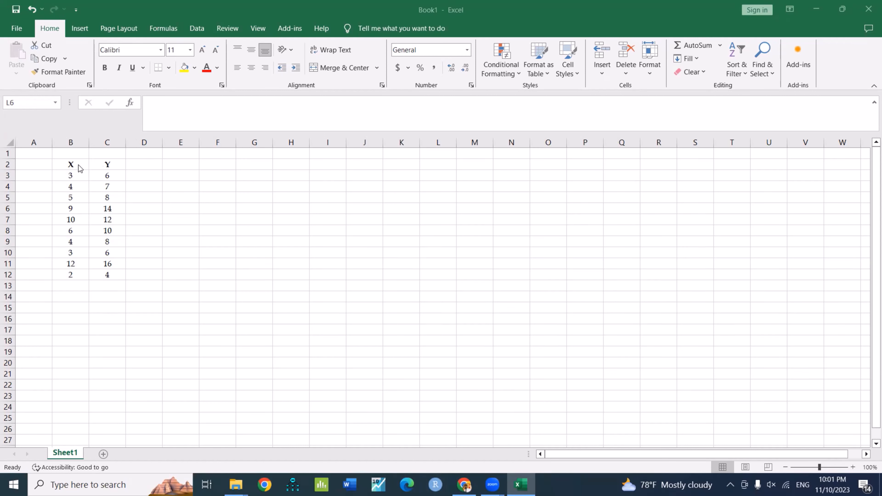
Open the PHStat add-in file from the PHStat 4 folder on the Desktop, with its macros enabled
click(110, 164)
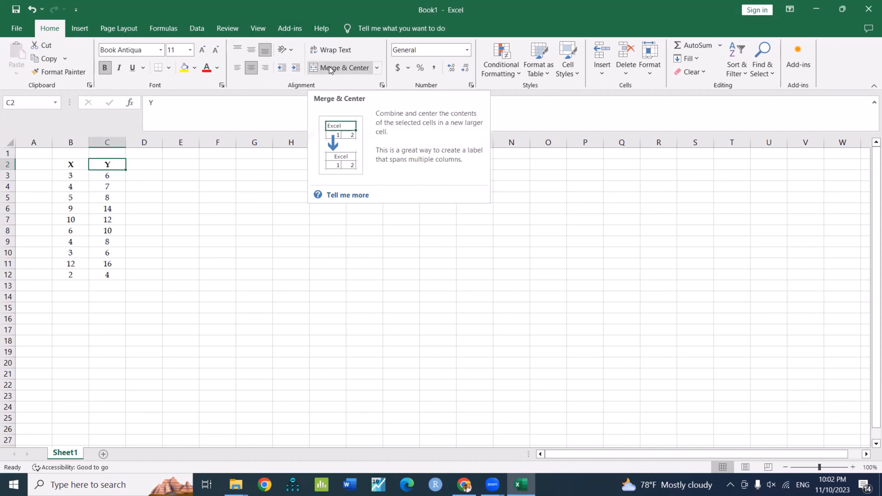
click(16, 28)
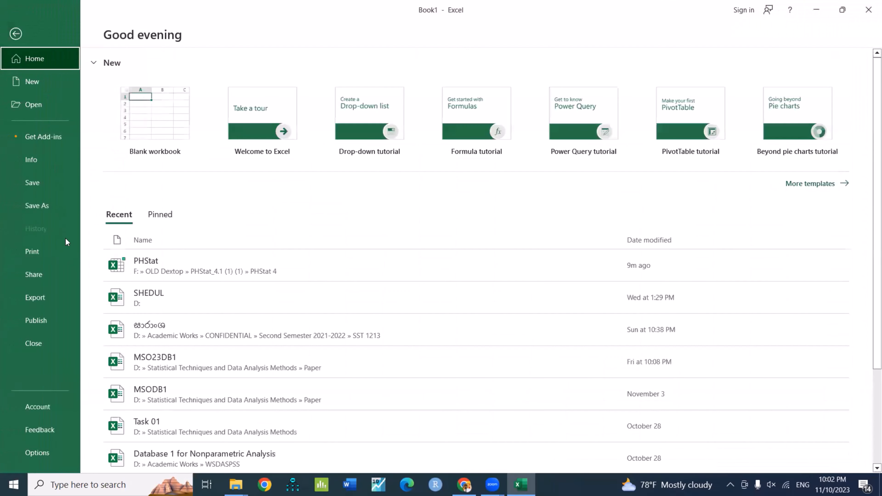
click(49, 110)
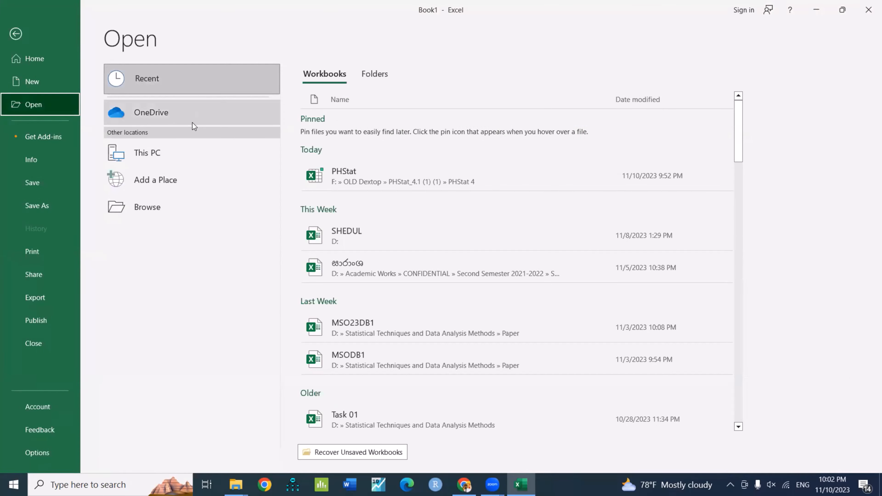
click(180, 156)
click(181, 155)
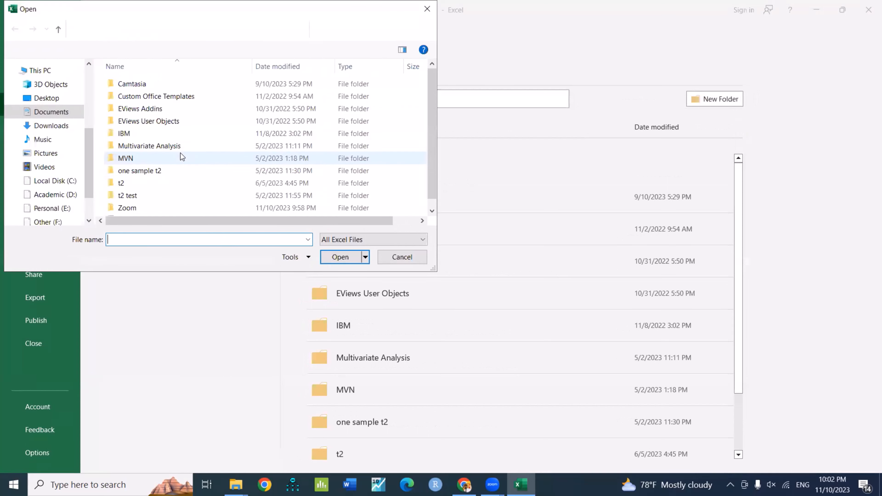
click(49, 101)
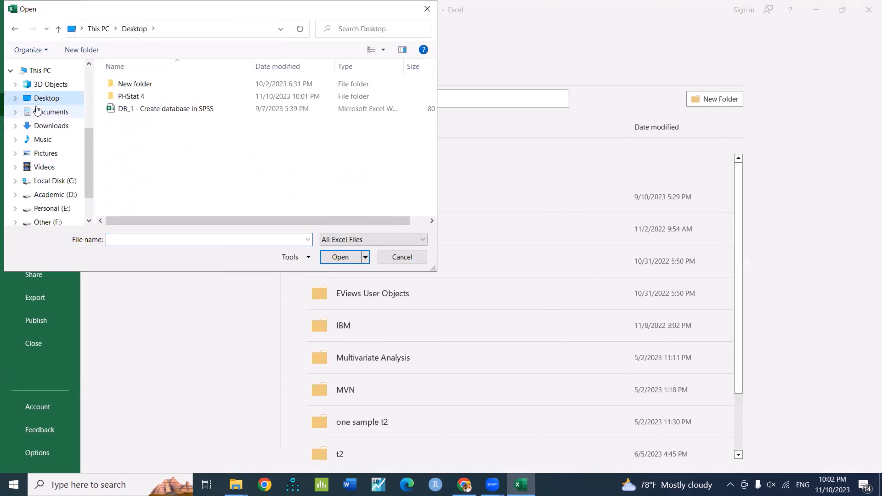
double_click(135, 97)
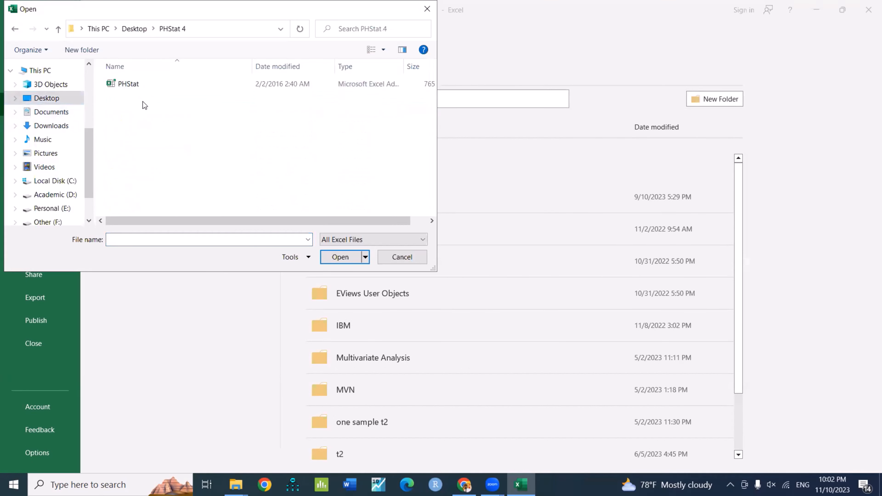
double_click(131, 83)
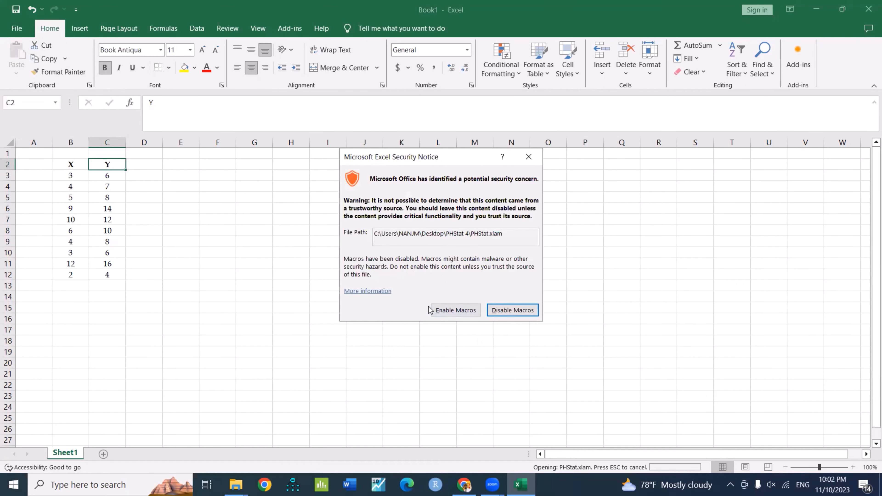
click(446, 314)
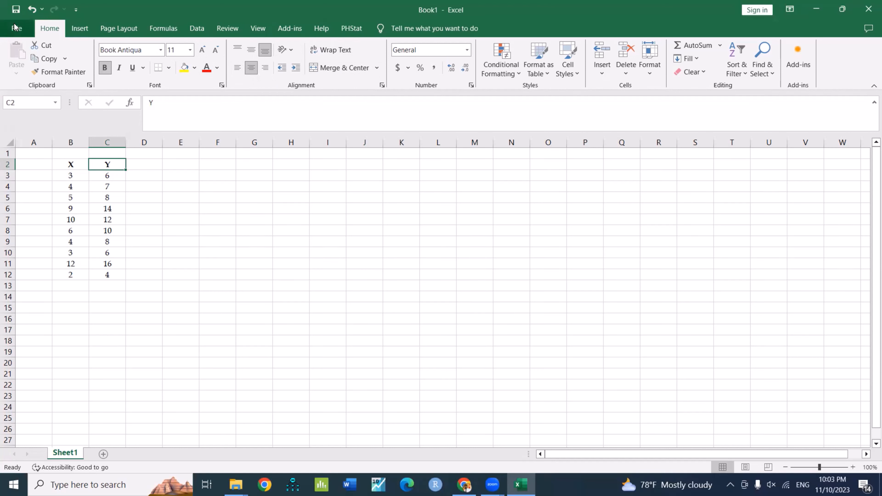
Start a PHStat simple linear regression with C2:C12 as the Y variable range and B2:B12 as the X variable range
click(351, 28)
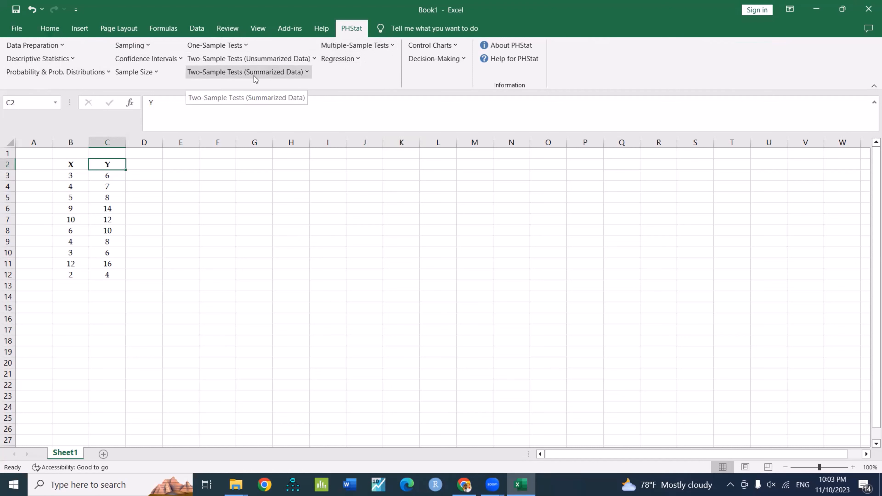
click(403, 251)
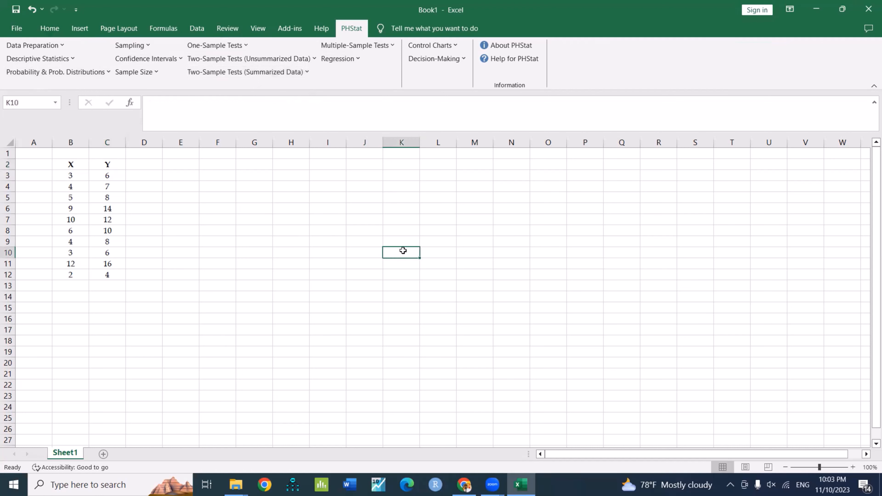
click(353, 60)
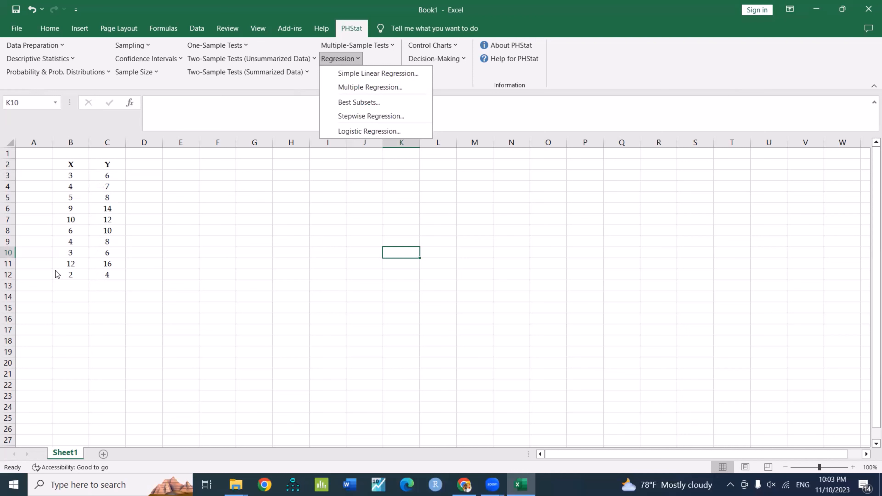
click(388, 74)
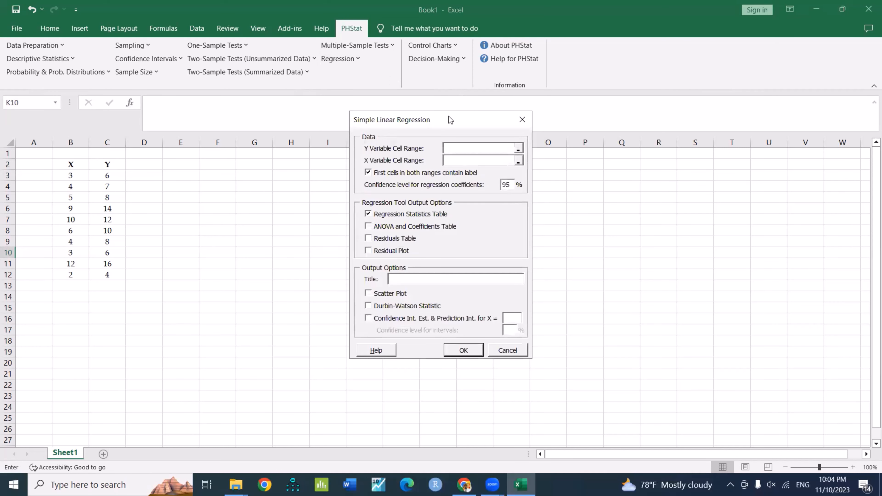
drag(448, 117, 327, 103)
click(671, 456)
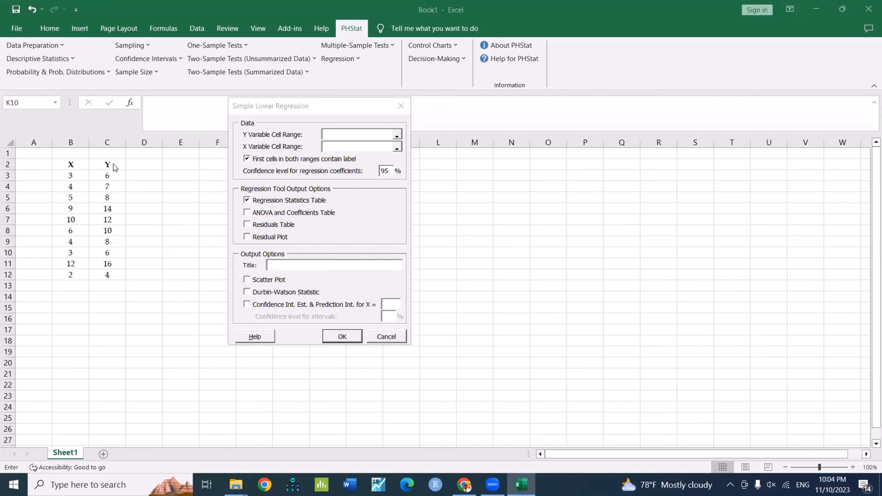
drag(114, 168, 113, 275)
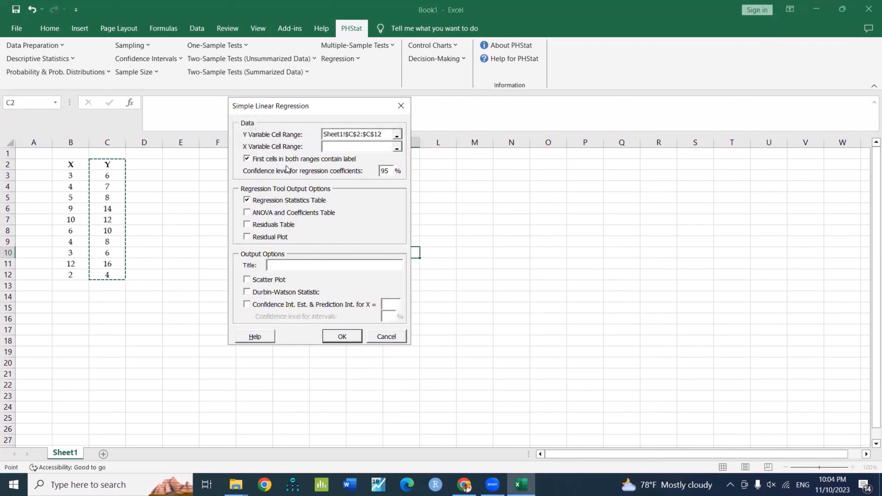
click(336, 145)
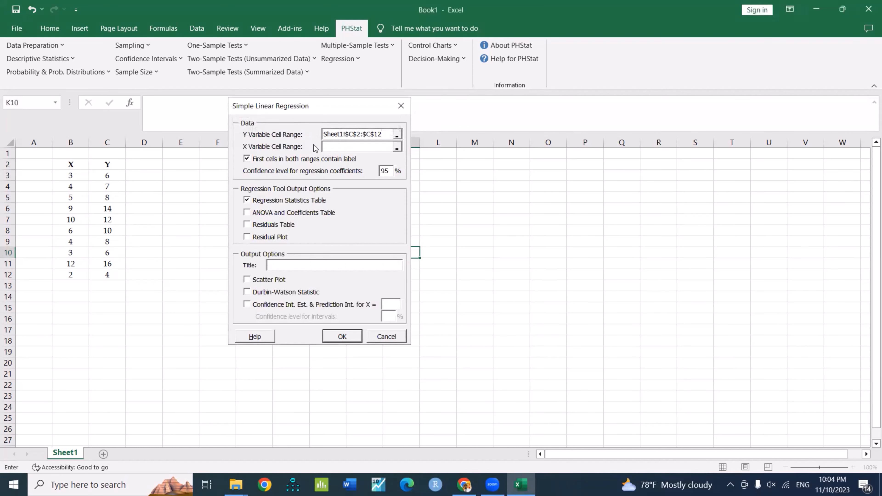
drag(71, 164, 76, 275)
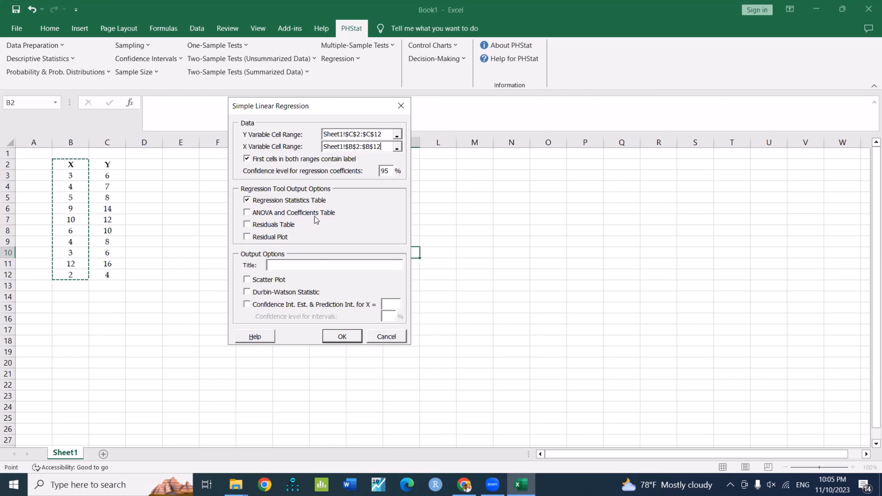
Include the ANOVA and coefficients table, residuals table, residual plot, scatter plot and Durbin-Watson statistic, and run the regression
click(247, 212)
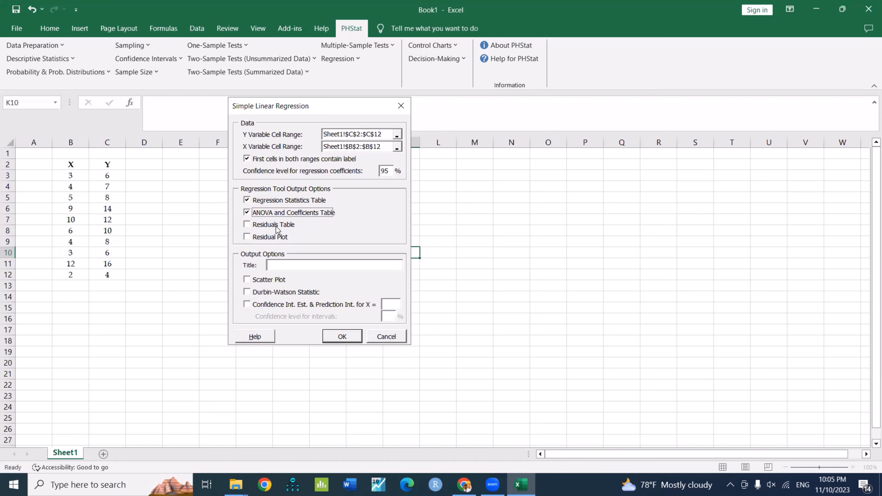
click(251, 229)
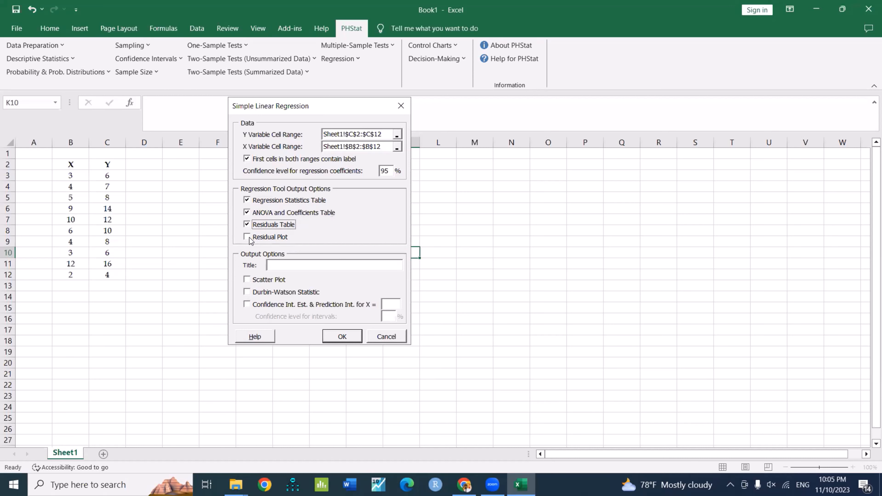
click(250, 238)
click(257, 283)
click(257, 283)
click(266, 294)
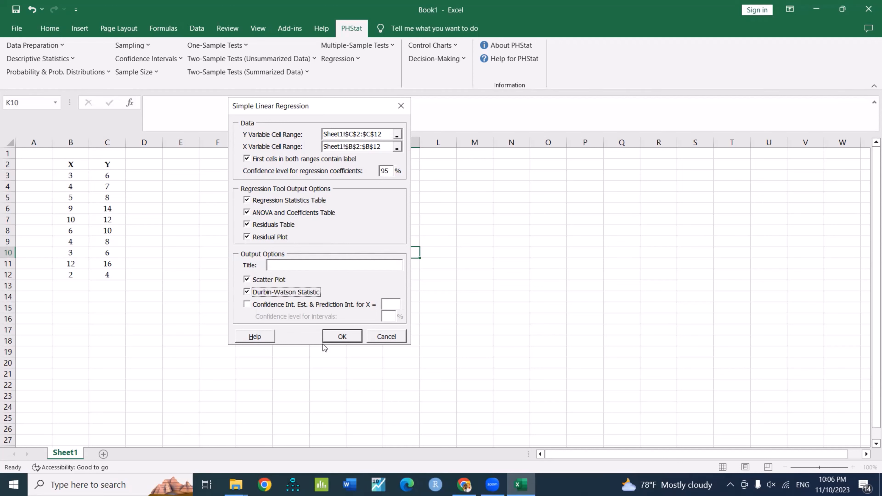
click(342, 337)
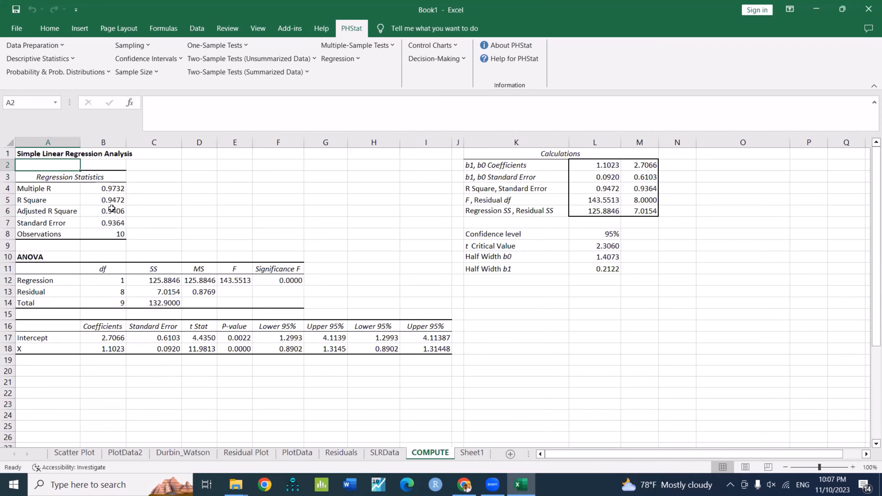
Examine Multiple R, R Square, the F value and Significance F in the COMPUTE sheet's regression results
click(123, 200)
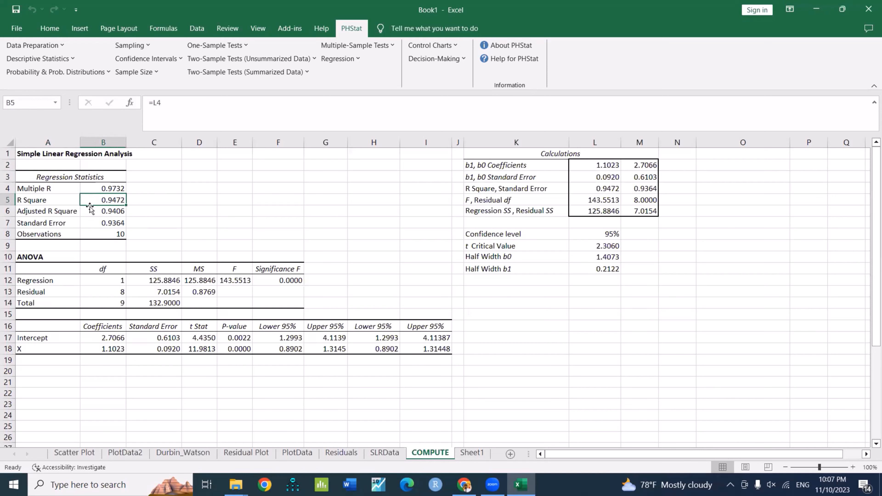
click(102, 189)
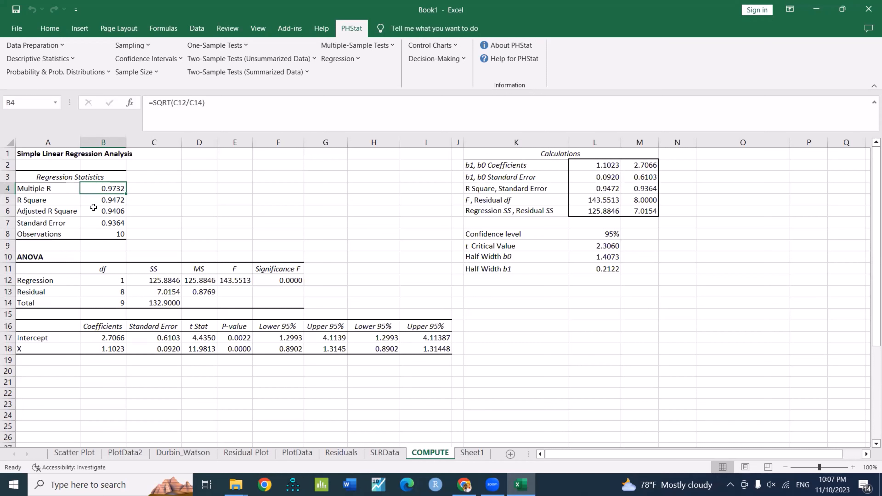
click(121, 199)
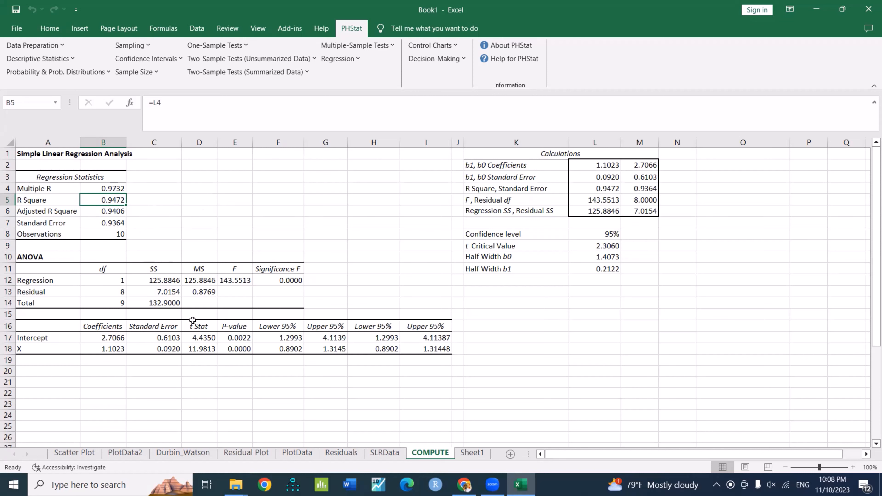
click(287, 281)
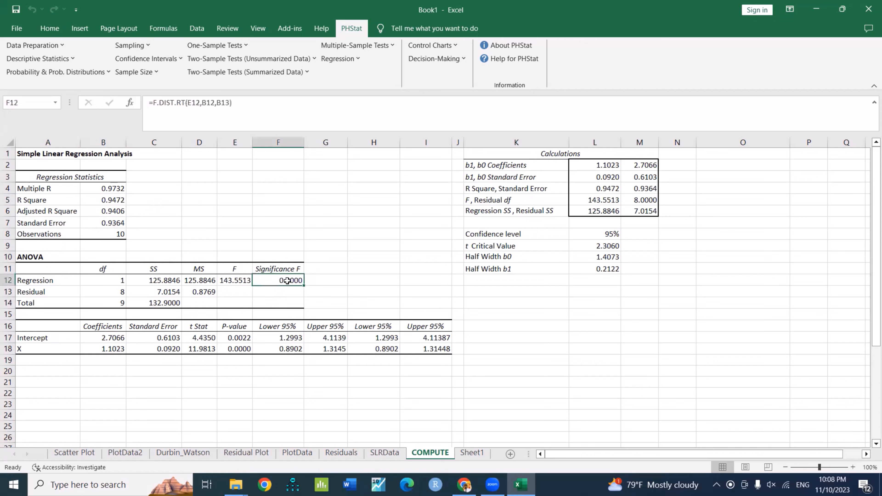
click(240, 280)
click(272, 280)
click(361, 281)
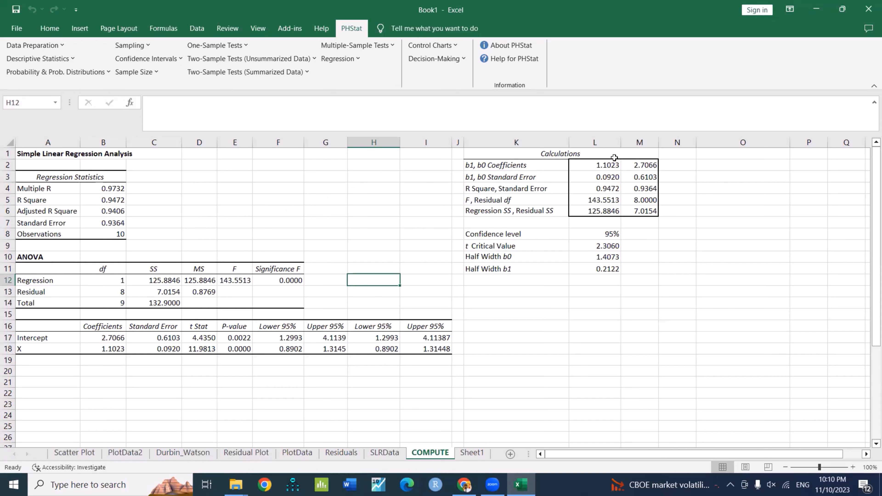
Examine the coefficients, standard errors, t statistics and P-values for the intercept and X, including the formulas behind them
click(608, 177)
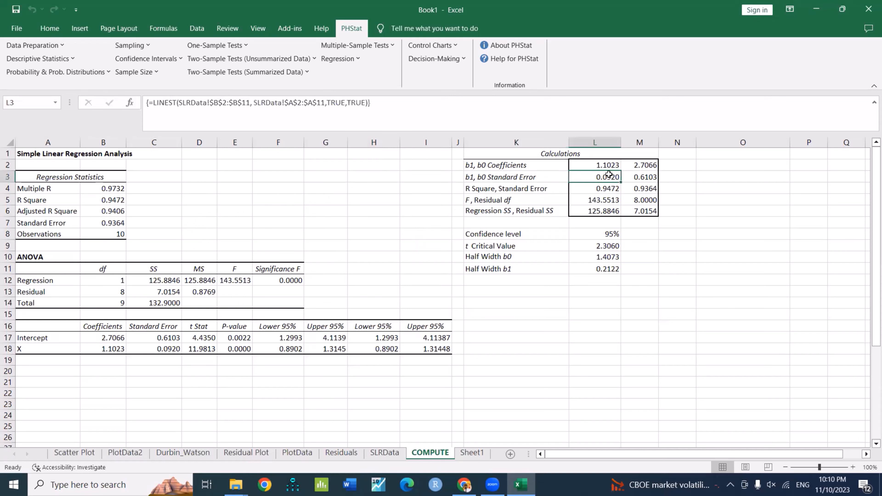
click(111, 335)
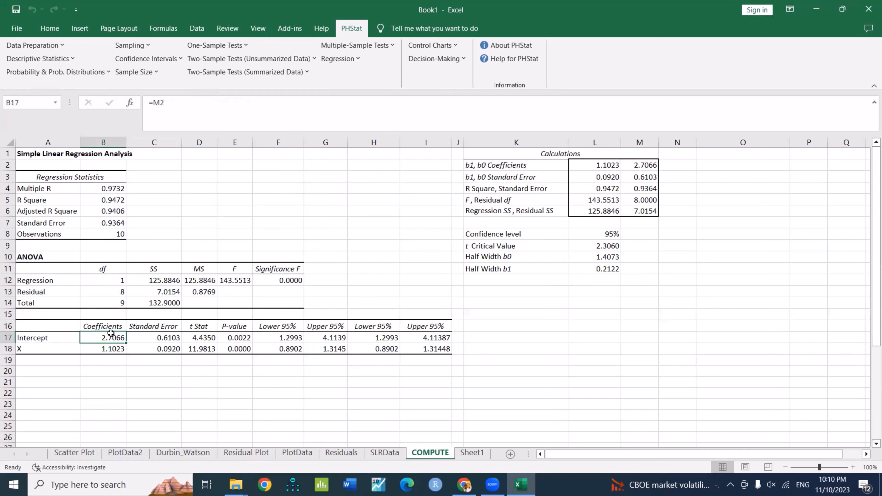
click(174, 335)
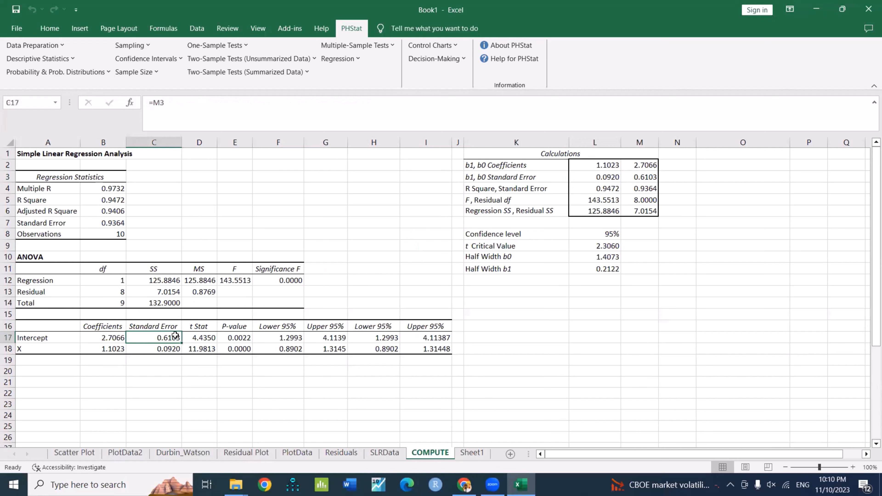
click(204, 336)
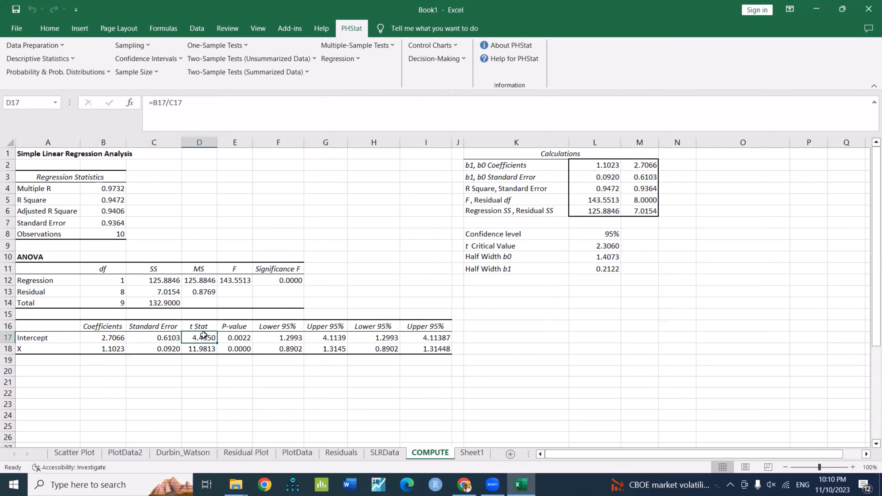
double_click(203, 334)
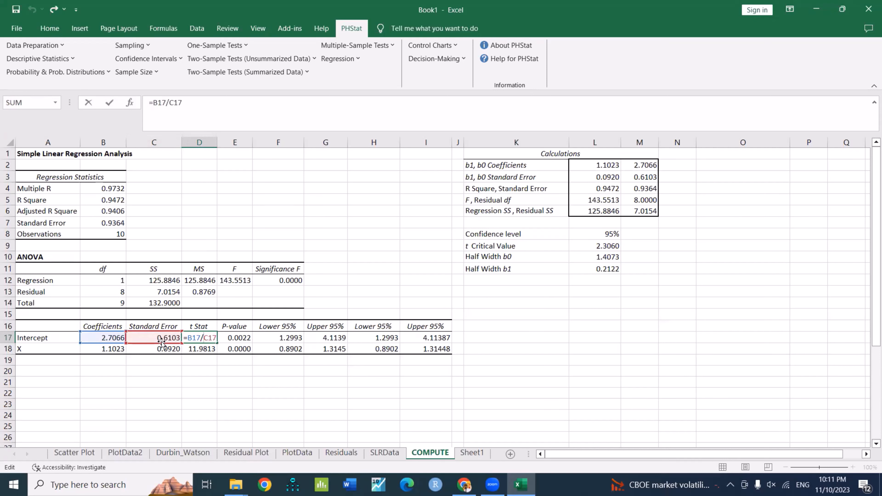
key(Return)
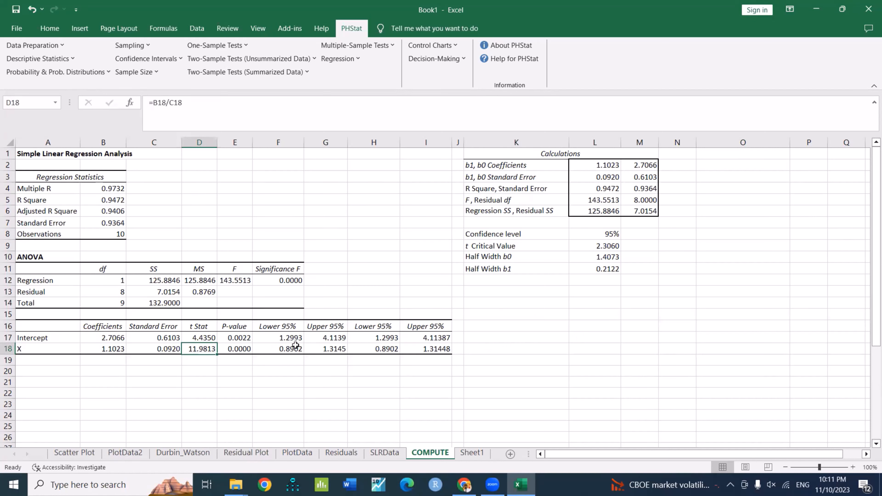
click(233, 339)
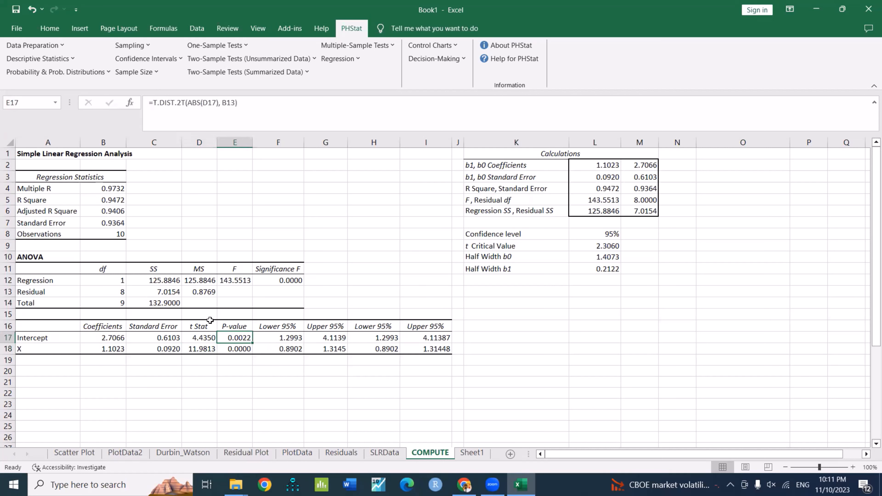
key(Down)
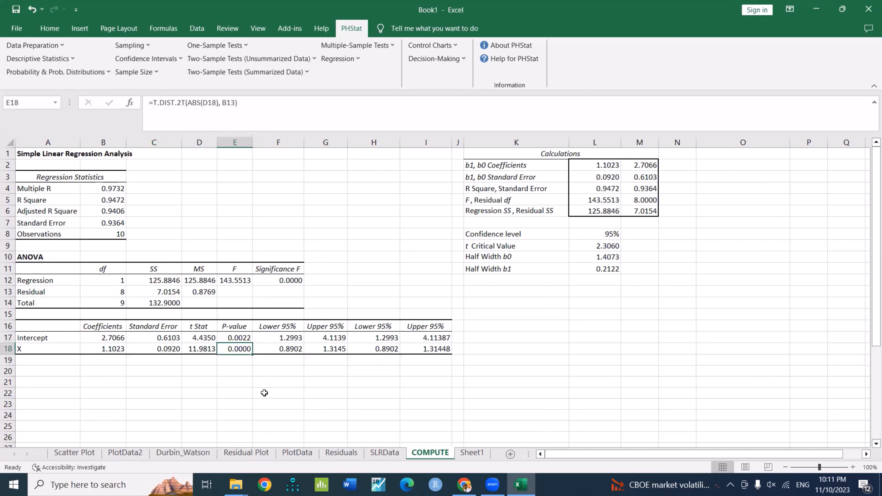
Show the Scatter Plot sheet and inspect the fitted line with its regression equation
click(77, 453)
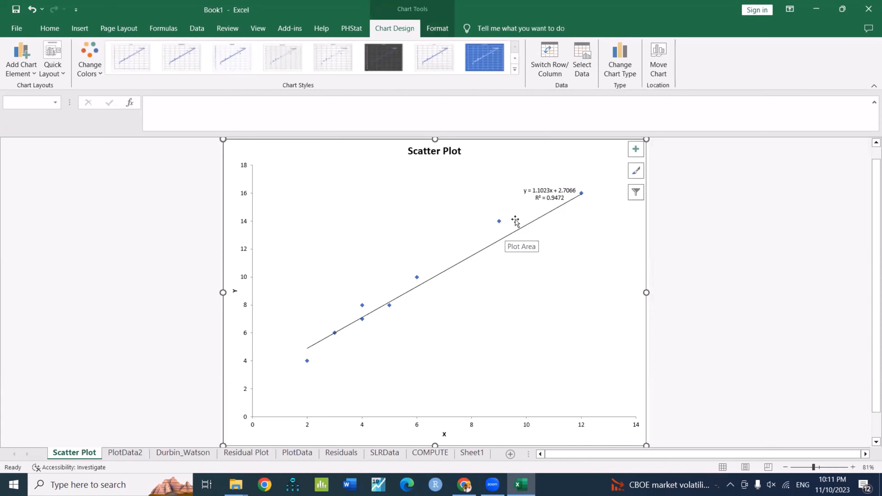
right_click(521, 285)
key(Escape)
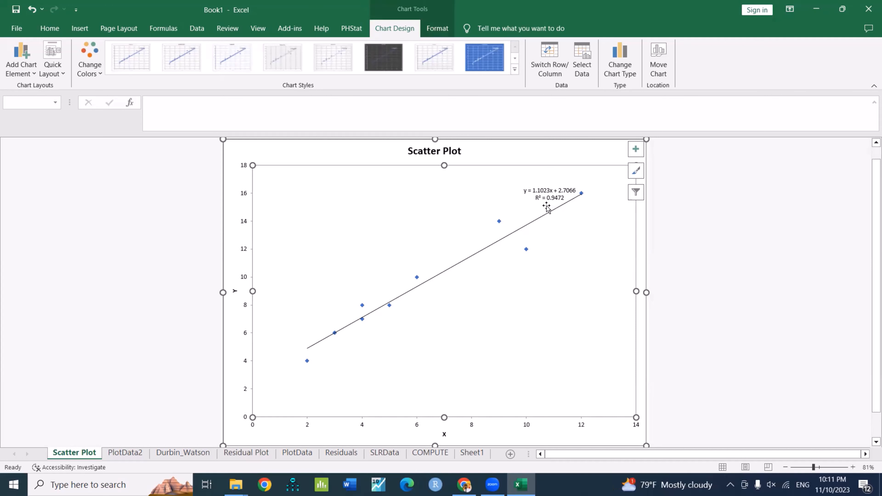
Look through the PlotData2, Durbin_Watson and Residual Plot sheets, checking the formula behind the Durbin-Watson statistic
click(118, 452)
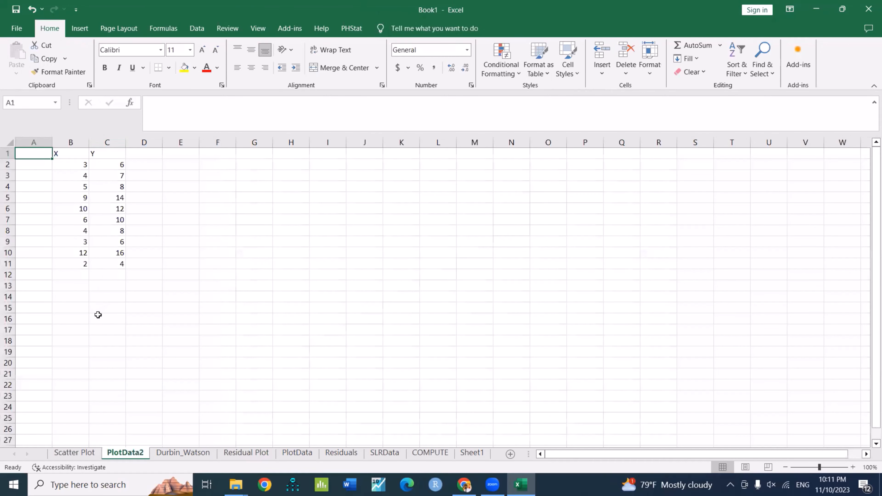
click(180, 453)
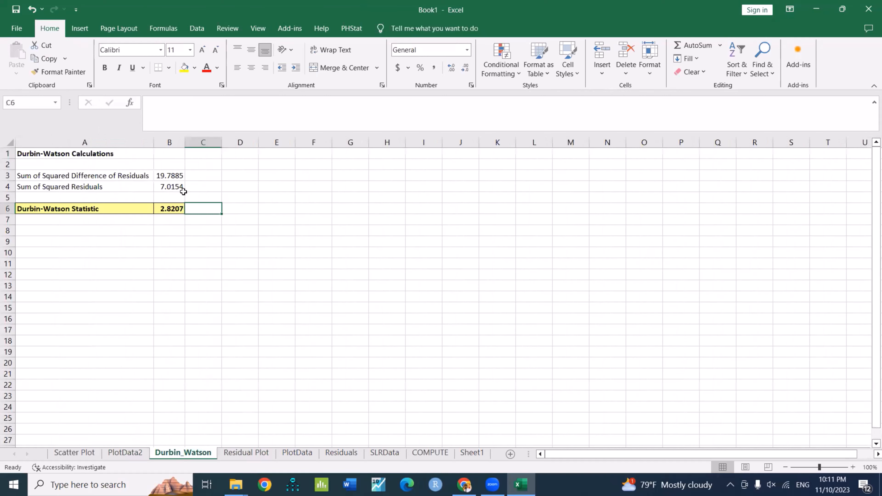
click(172, 209)
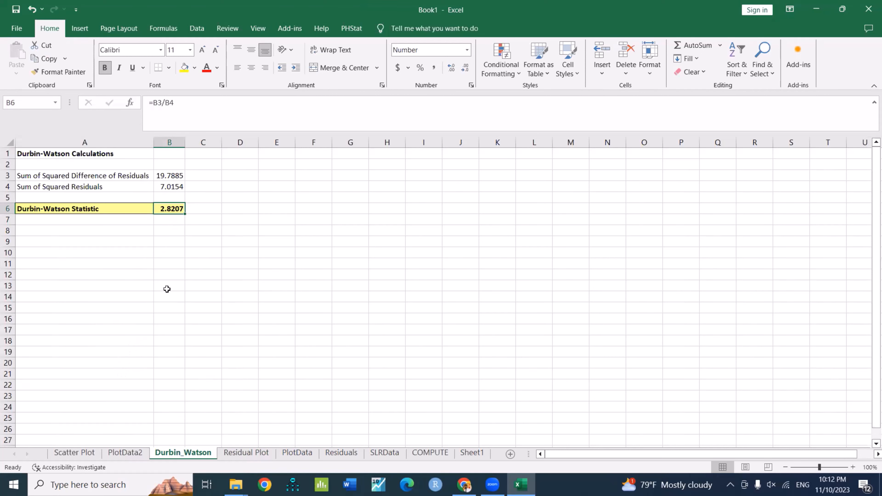
click(245, 453)
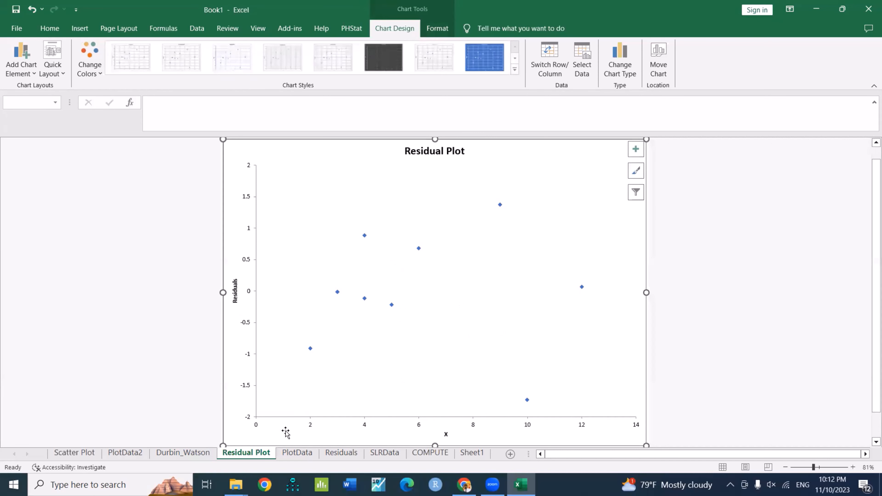
Examine the formulas behind the first observation's Predicted Y and residual on the Residuals sheet, and return to the COMPUTE sheet
click(341, 453)
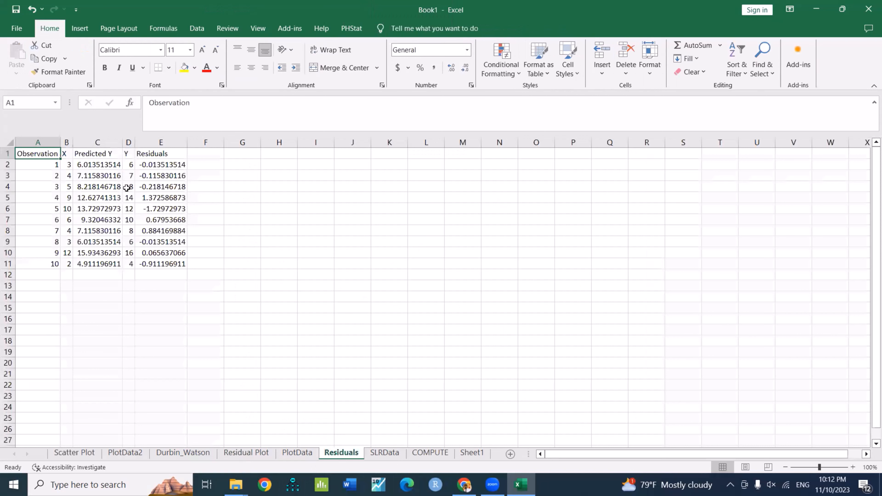
click(106, 166)
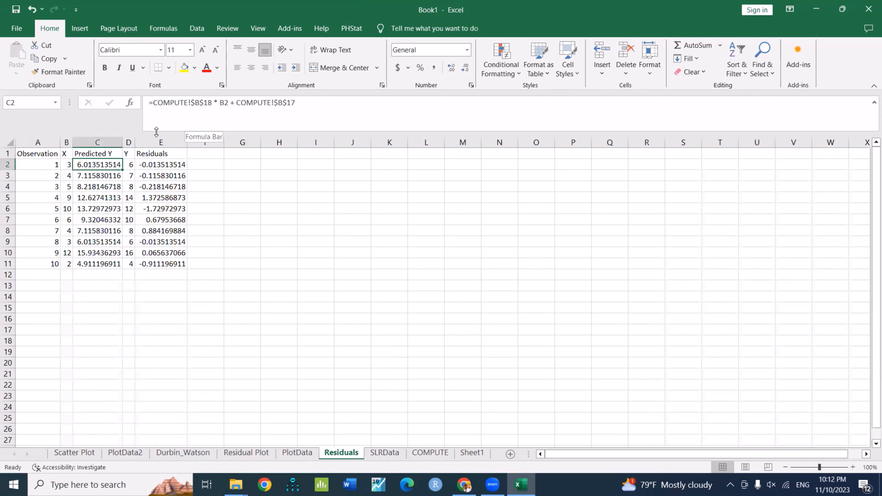
click(128, 165)
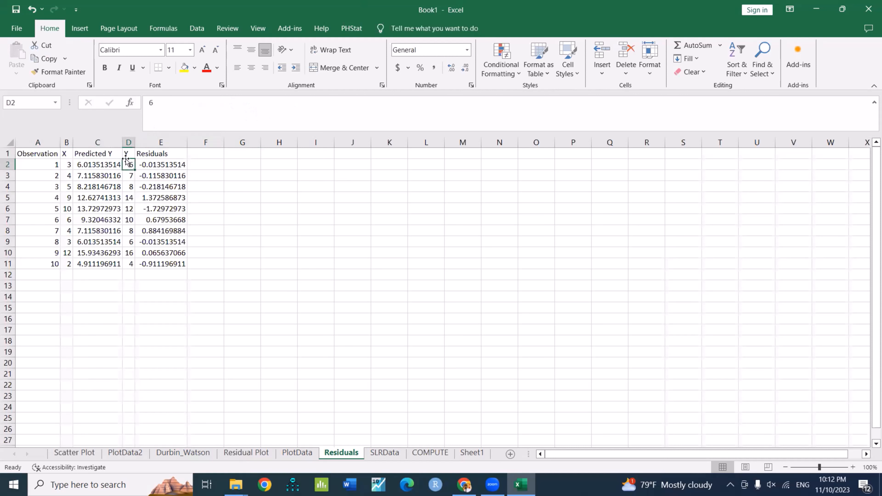
click(180, 164)
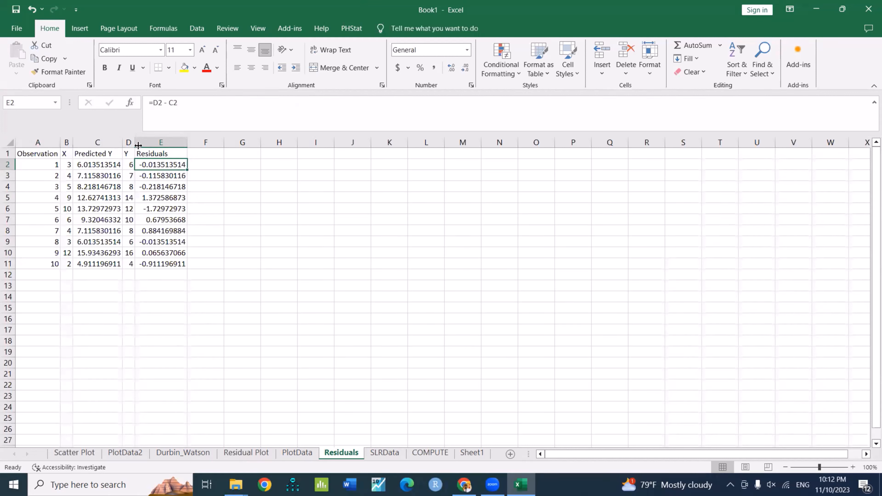
double_click(167, 164)
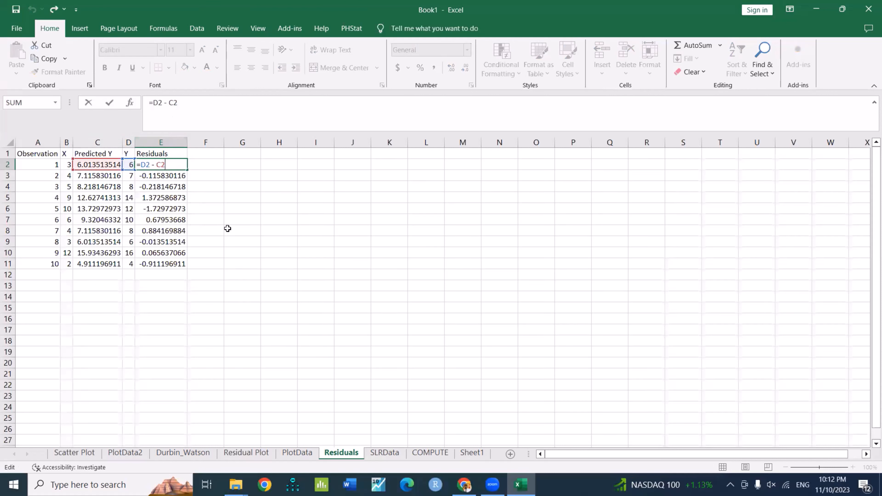
click(244, 230)
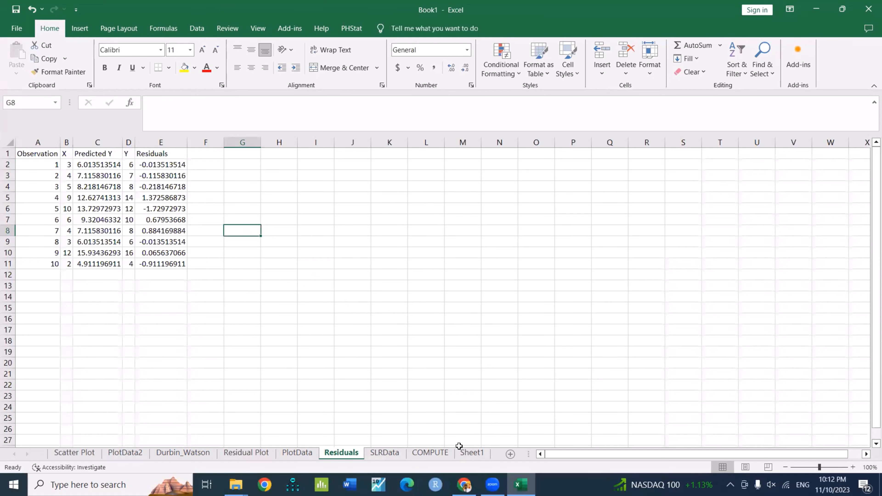
click(437, 453)
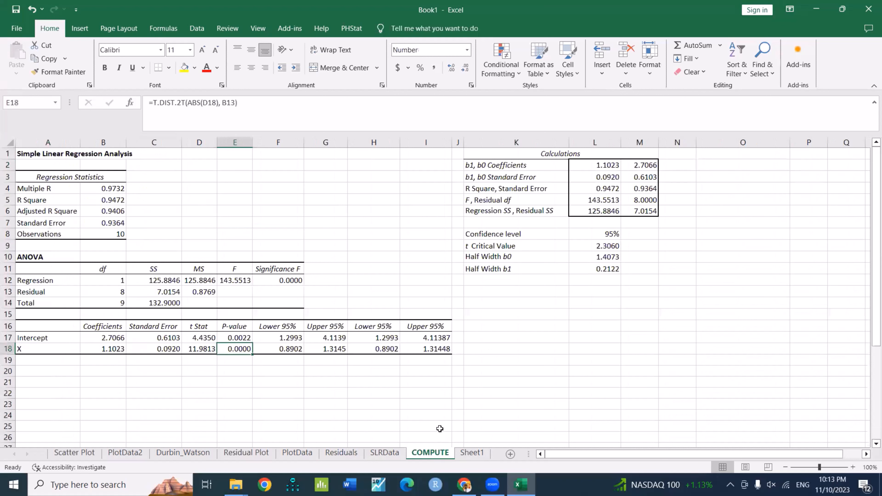